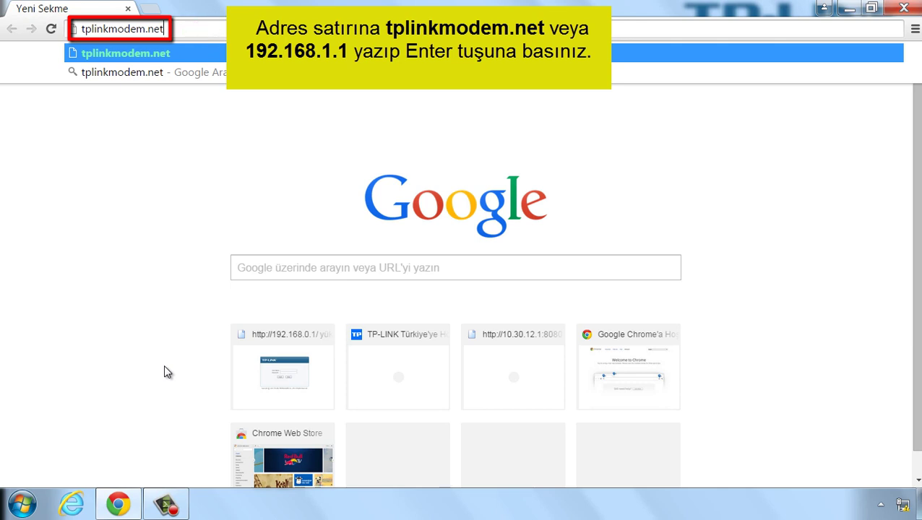
Step: Load tplinkmodem.net and log in with the default administrator user name and password
{"action": "key", "text": "Return"}
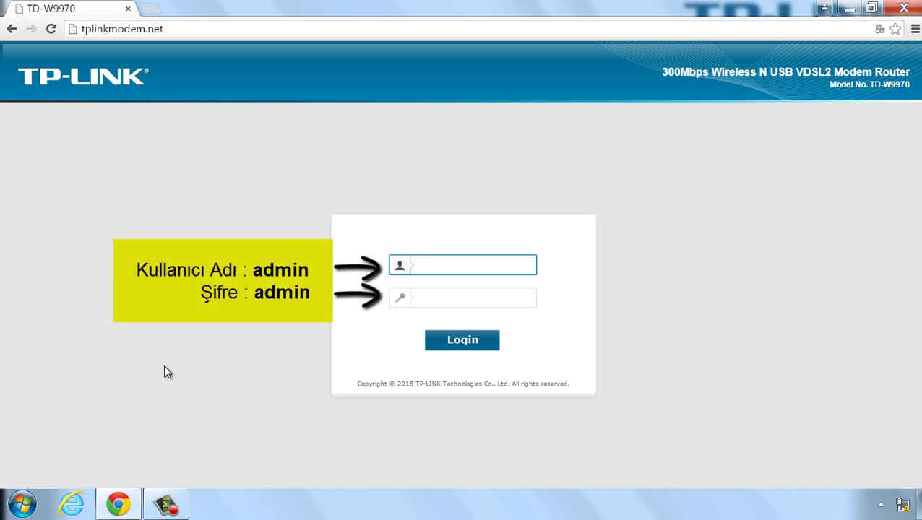
{"action": "type", "text": "admin"}
{"action": "left_click", "coordinate": [426, 300]}
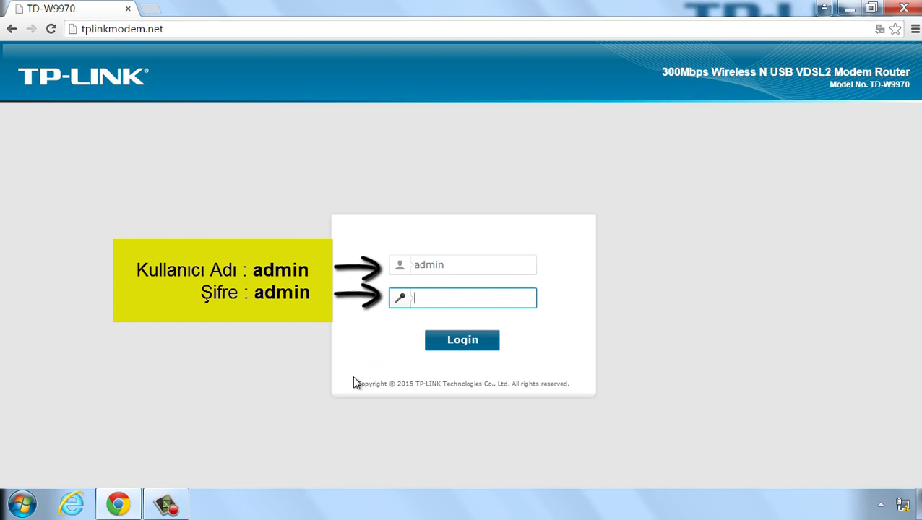
{"action": "type", "text": "admin"}
{"action": "left_click", "coordinate": [464, 341]}
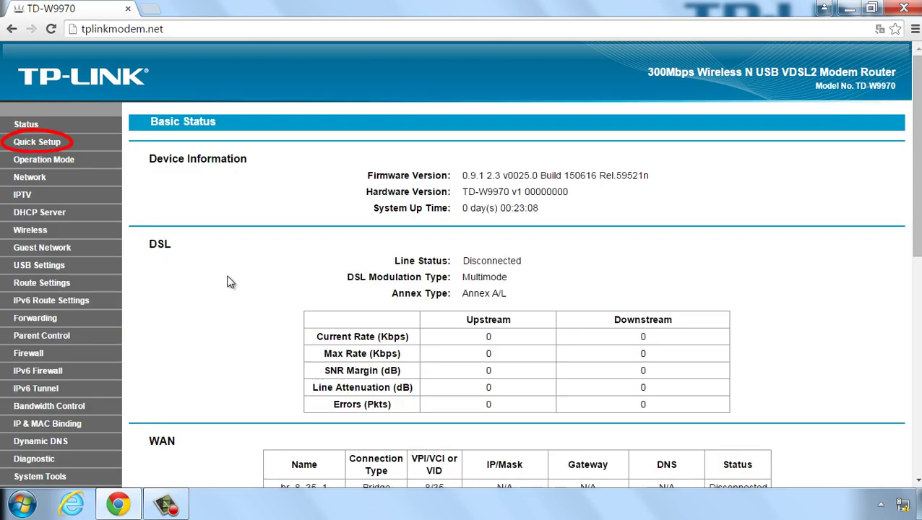
Step: Launch Quick Setup from the sidebar and advance past its start page to Region and Time Zone
{"action": "left_click", "coordinate": [35, 148]}
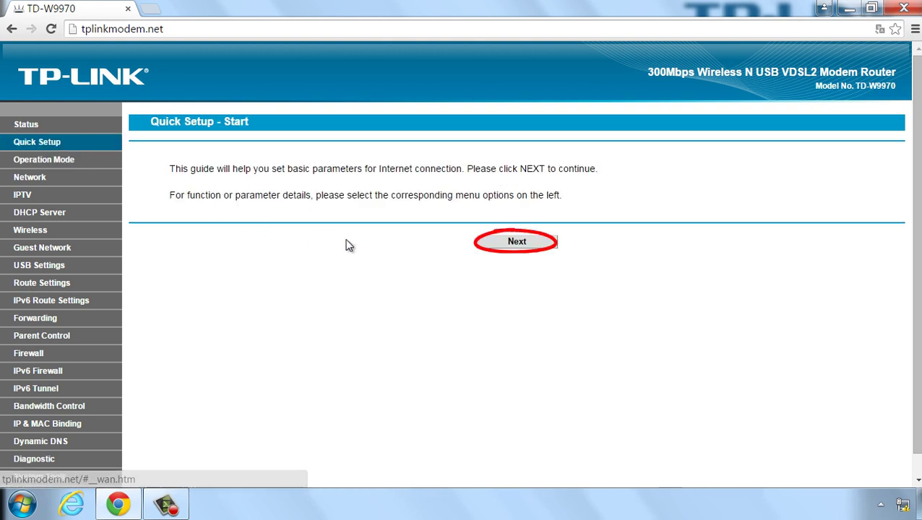
{"action": "left_click", "coordinate": [517, 243]}
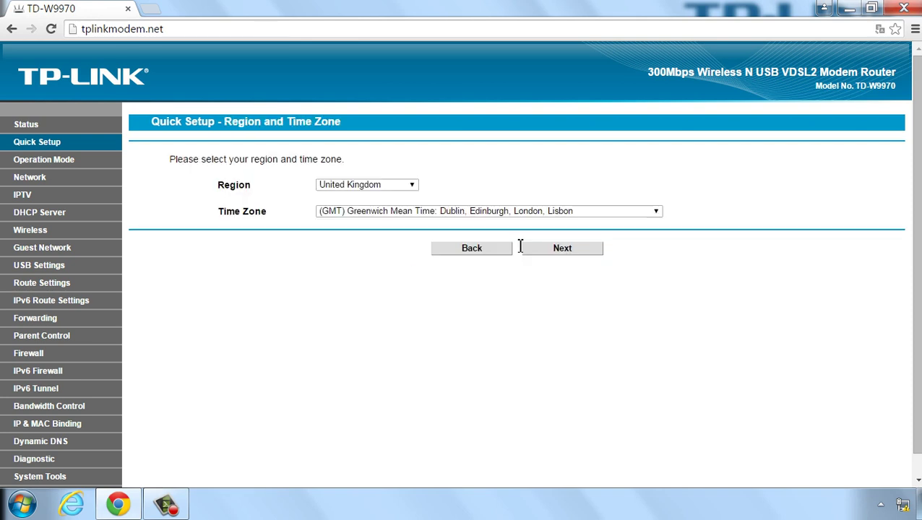
Step: Set the region to Turkey and time zone to (GMT+02:00) Istanbul, then continue to Auto Detection
{"action": "left_click", "coordinate": [413, 189]}
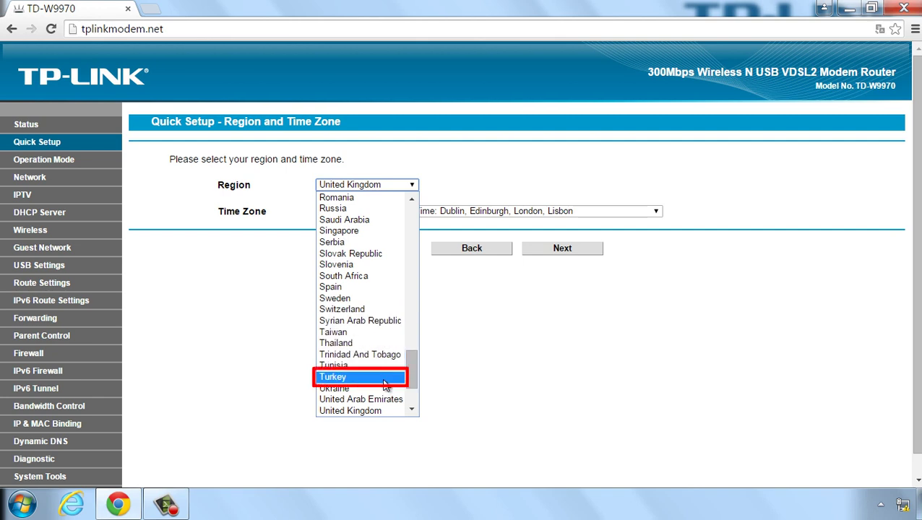
{"action": "left_click", "coordinate": [385, 378]}
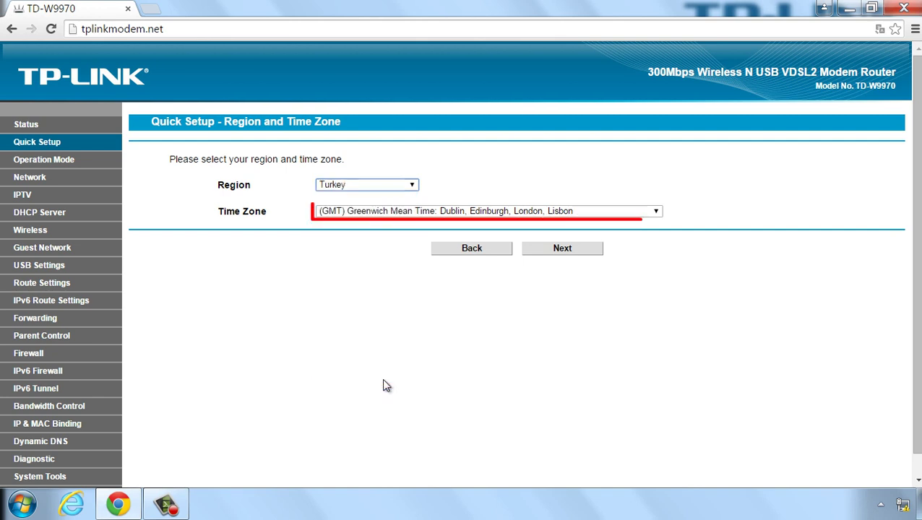
{"action": "left_click", "coordinate": [658, 211]}
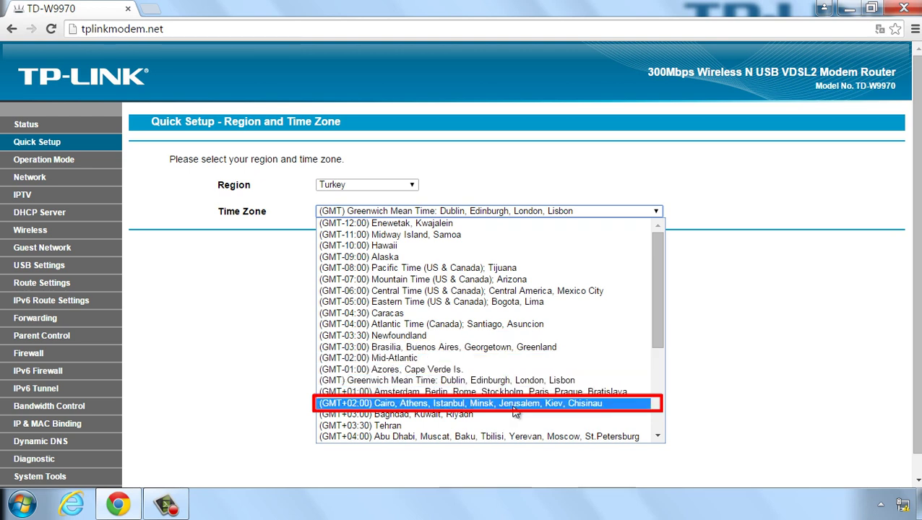
{"action": "left_click", "coordinate": [514, 407]}
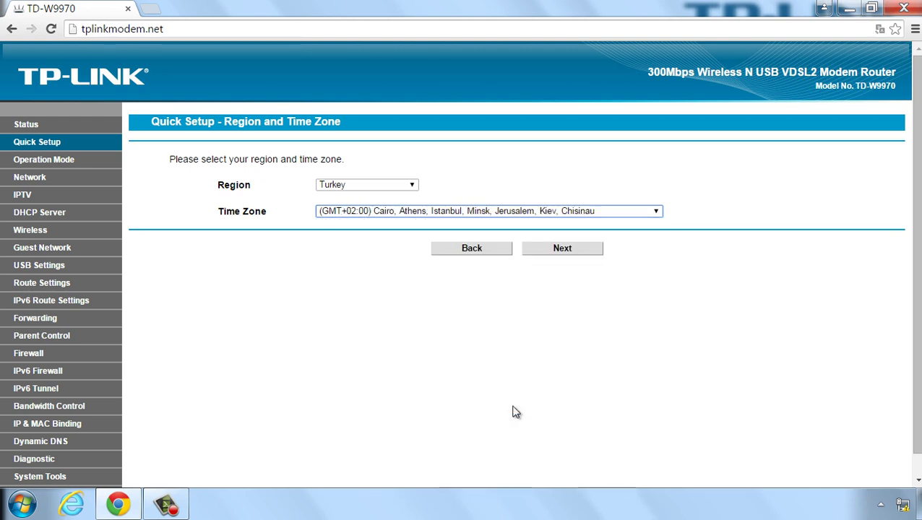
{"action": "left_click", "coordinate": [516, 412]}
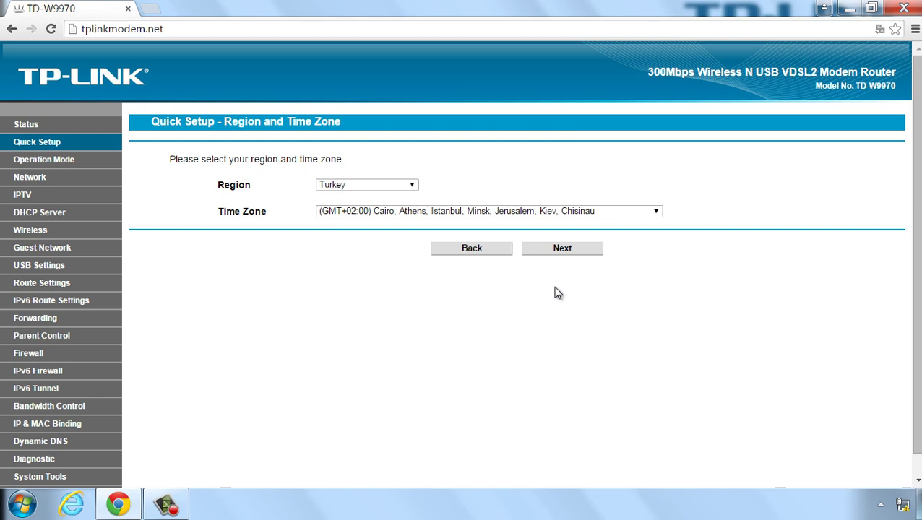
{"action": "left_click", "coordinate": [565, 251]}
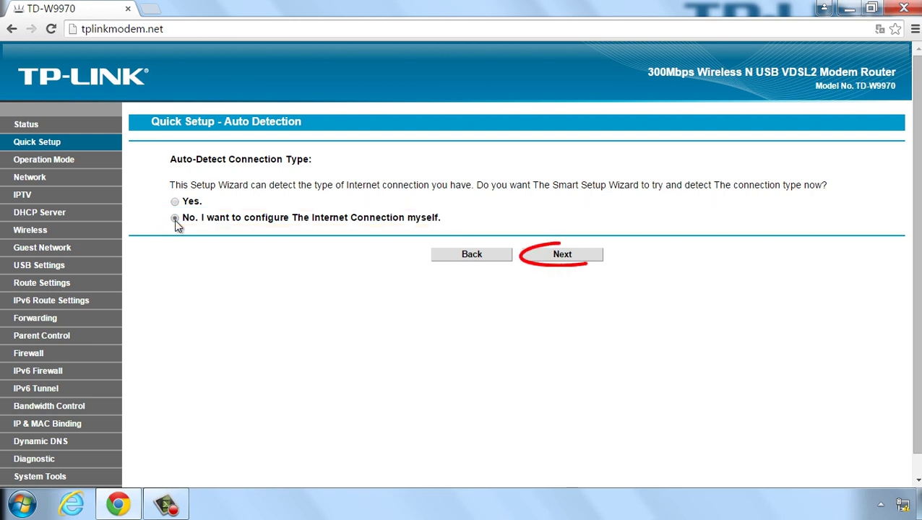
Step: Choose to configure the Internet connection manually and go on to the DSL settings
{"action": "left_click", "coordinate": [563, 257]}
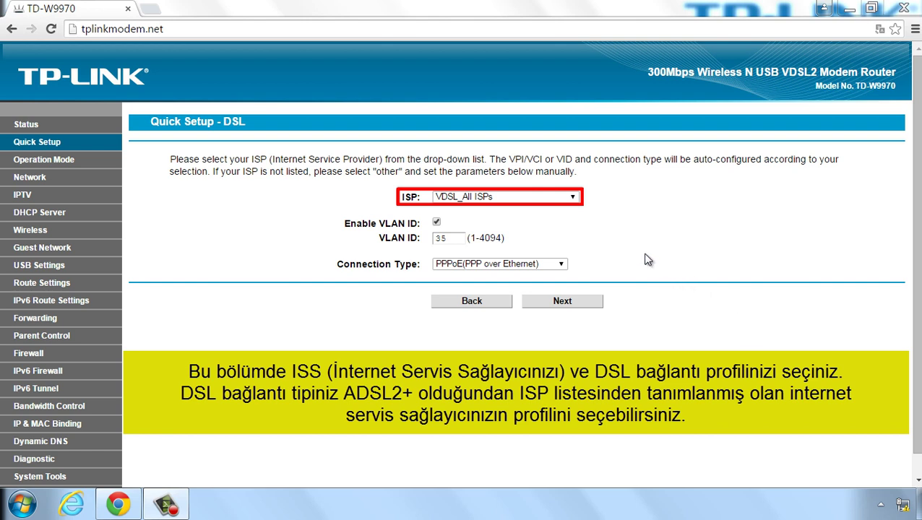
Step: Select the ADSL_TTNET ISP profile (VPI 8, VCI 35, PPPoE) and proceed to the PPPoE step
{"action": "left_click", "coordinate": [573, 201]}
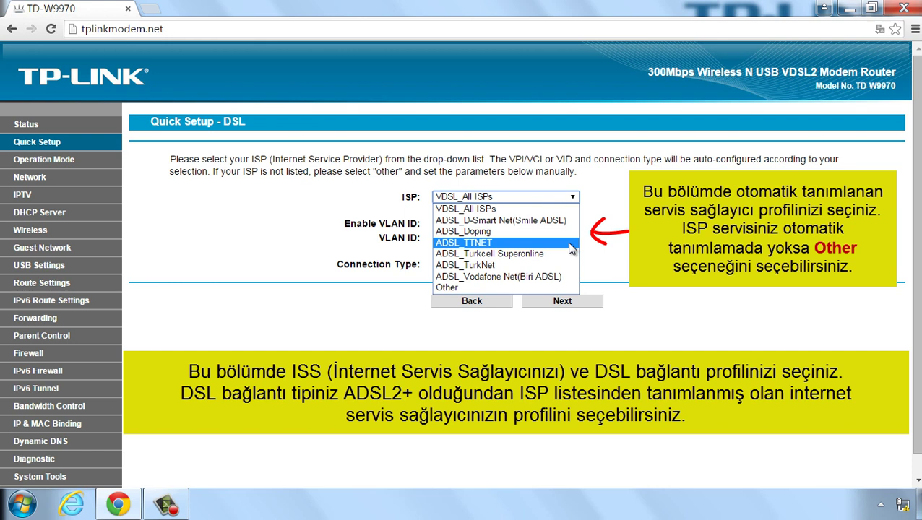
{"action": "left_click", "coordinate": [572, 249]}
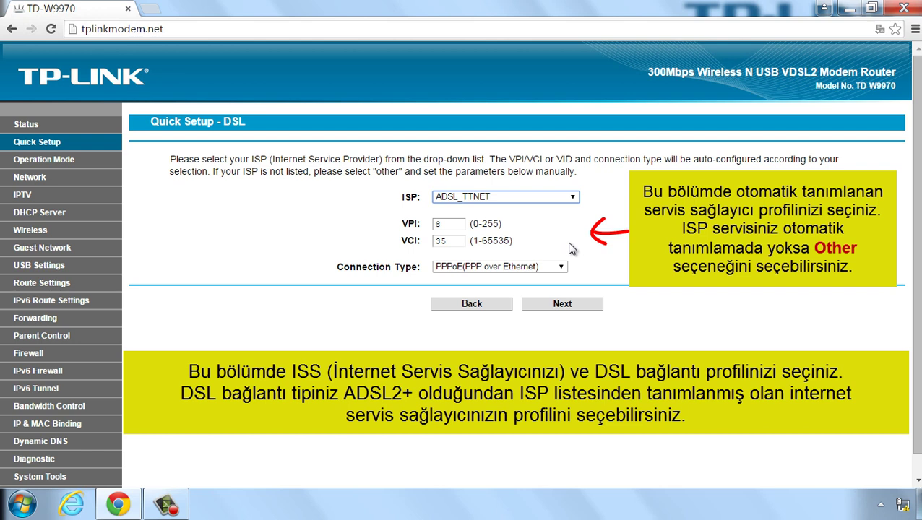
{"action": "left_click", "coordinate": [564, 307]}
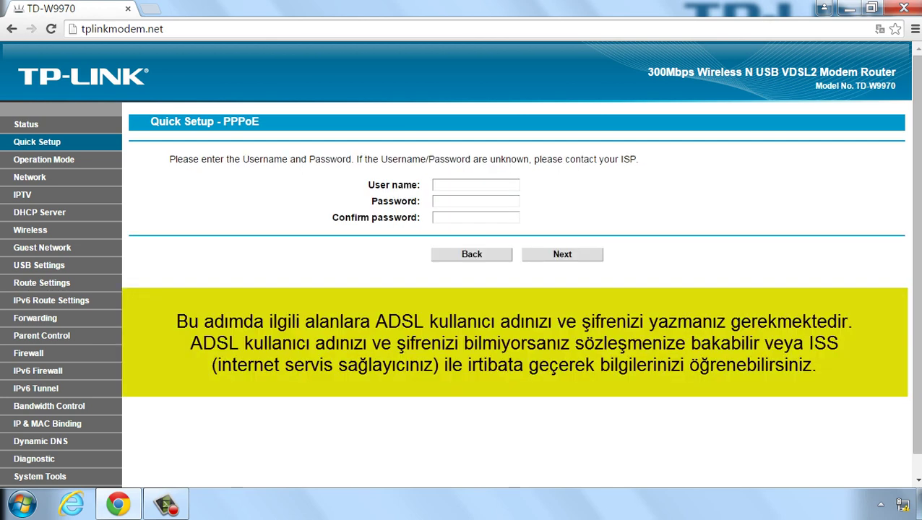
Step: Enter the ADSL account user name, password and matching confirmation, then submit the PPPoE step
{"action": "left_click", "coordinate": [514, 185]}
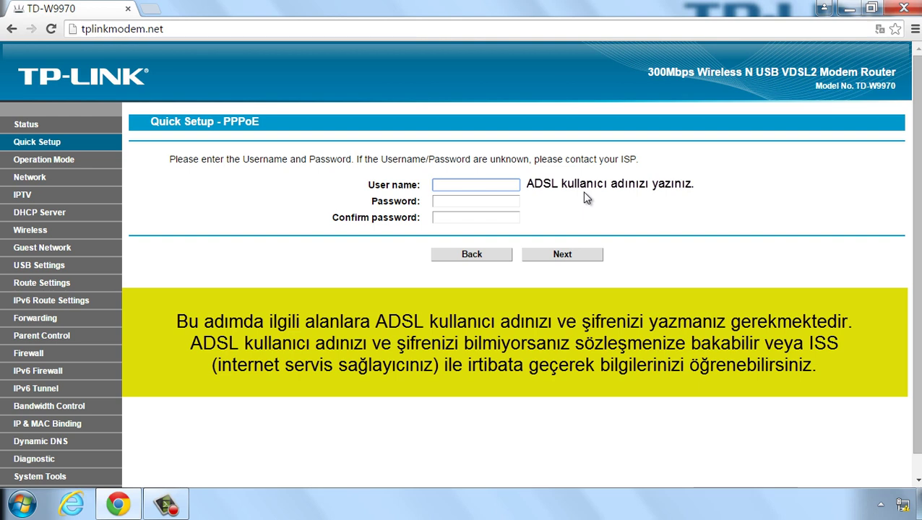
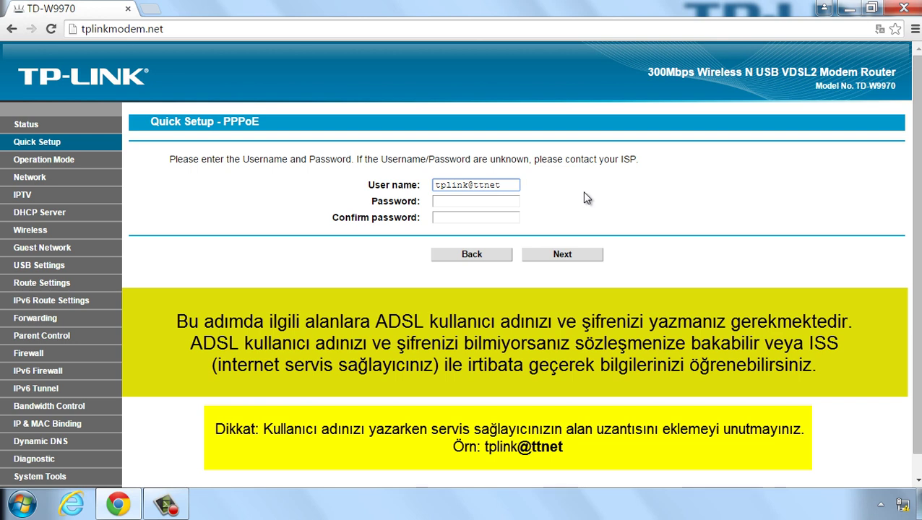
{"action": "left_click", "coordinate": [508, 204]}
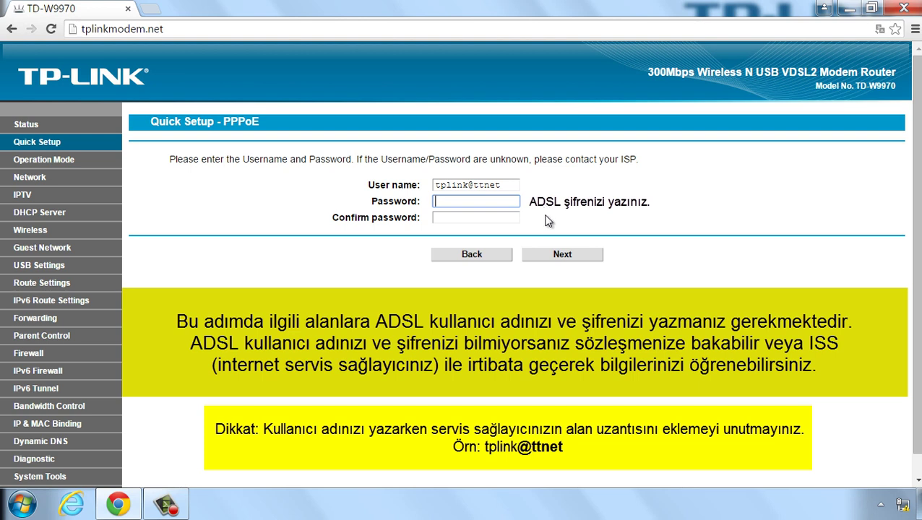
{"action": "type", "text": "123456"}
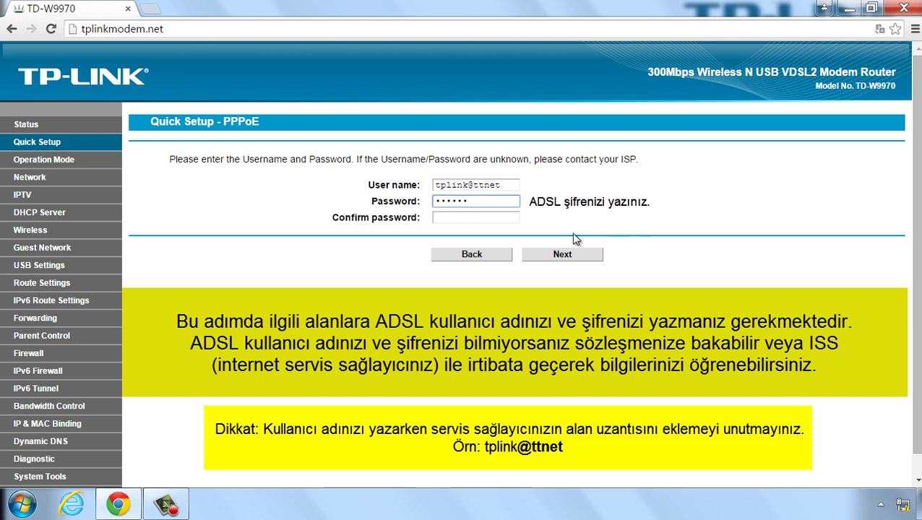
{"action": "left_click", "coordinate": [494, 220]}
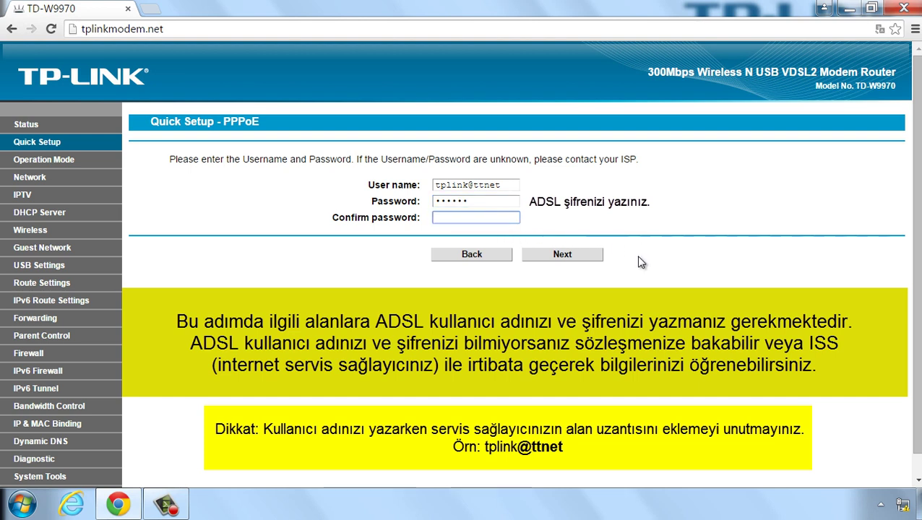
{"action": "type", "text": "12345"}
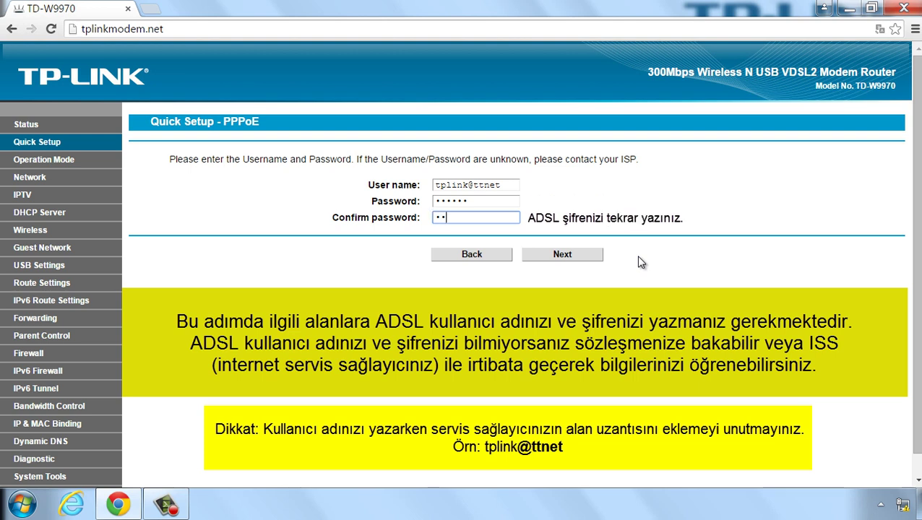
{"action": "type", "text": "6"}
{"action": "left_click", "coordinate": [562, 261]}
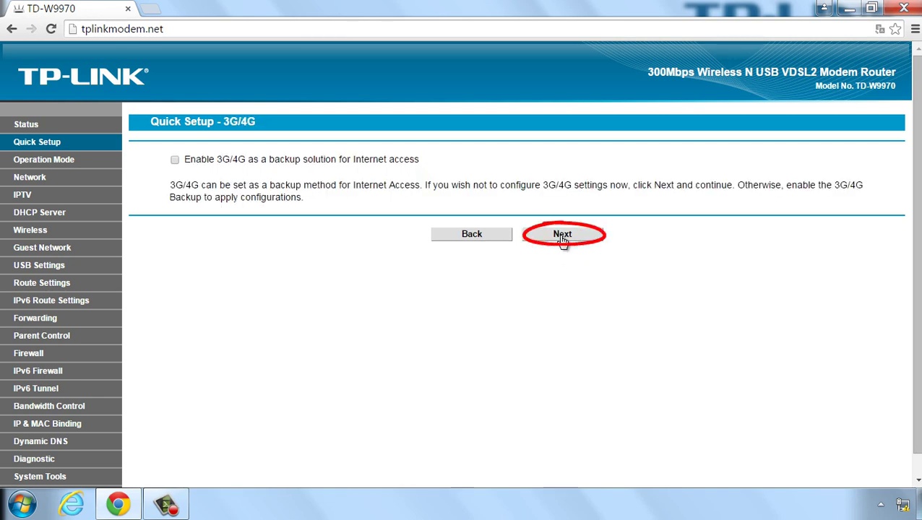
Step: Continue past the 3G/4G page with backup for Internet access left disabled
{"action": "left_click", "coordinate": [563, 238]}
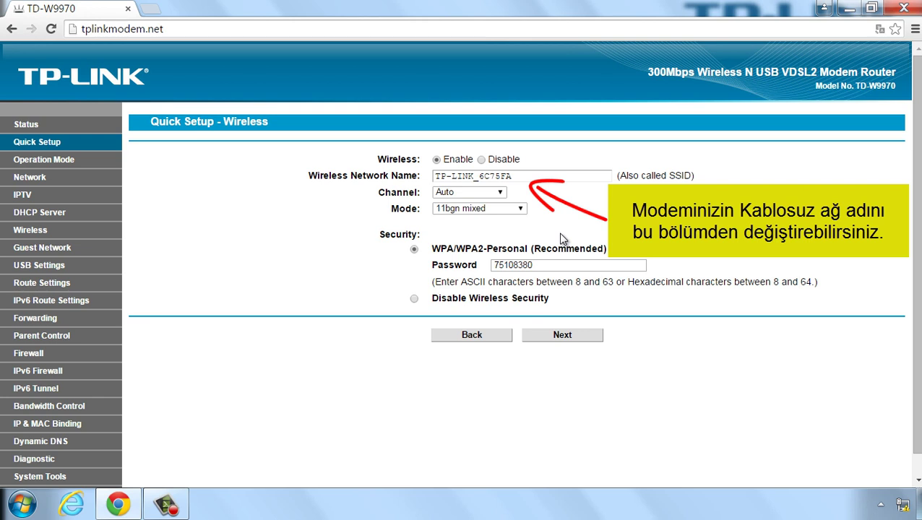
Step: Trim the wireless network name so it reads TP-LINK
{"action": "left_click", "coordinate": [532, 177]}
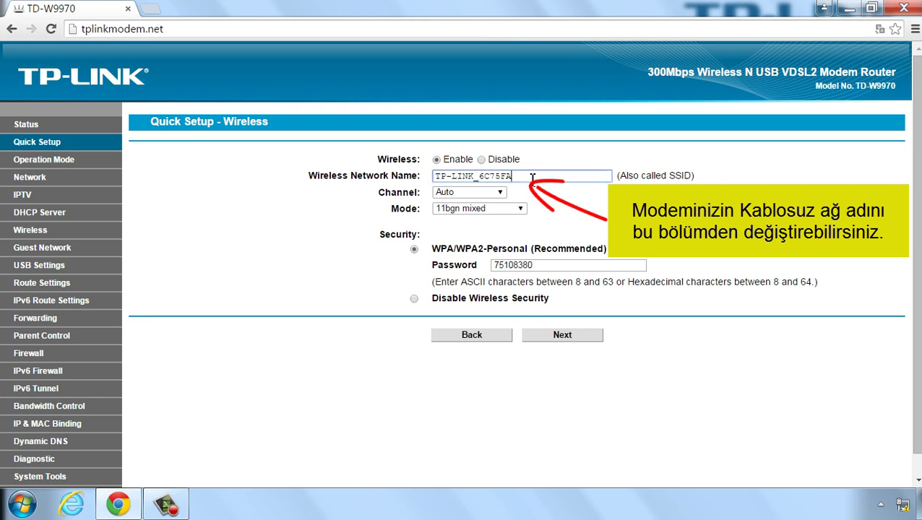
{"action": "key", "text": "BackSpace"}
{"action": "key", "text": "BackSpace"}
{"action": "key", "text": "BackSpace"}
{"action": "key", "text": "BackSpace"}
{"action": "key", "text": "BackSpace"}
{"action": "key", "text": "BackSpace"}
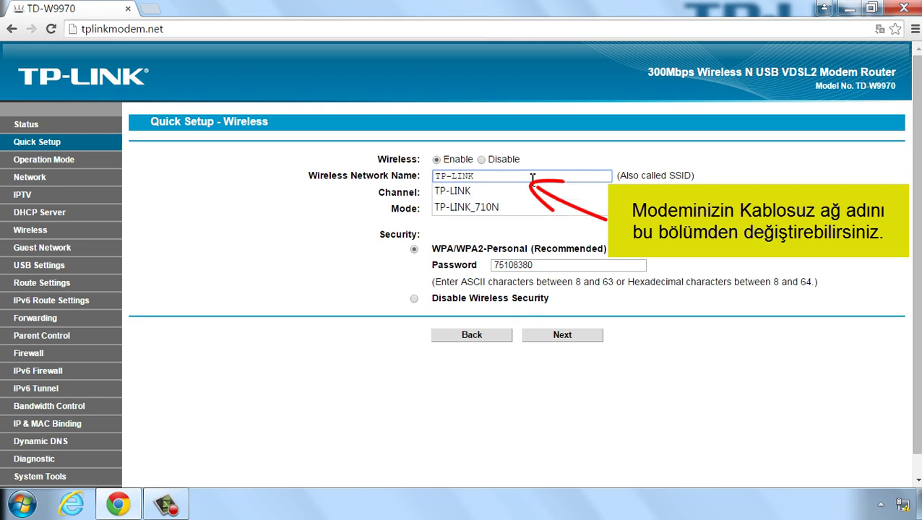
{"action": "key", "text": "Tab"}
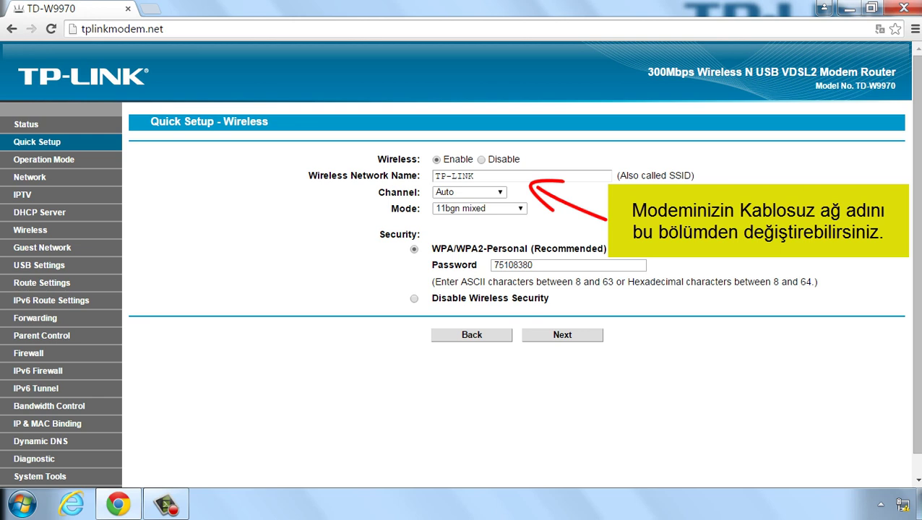
Step: Replace the wireless password with a new eight-digit key and continue to the summary
{"action": "left_click", "coordinate": [560, 268]}
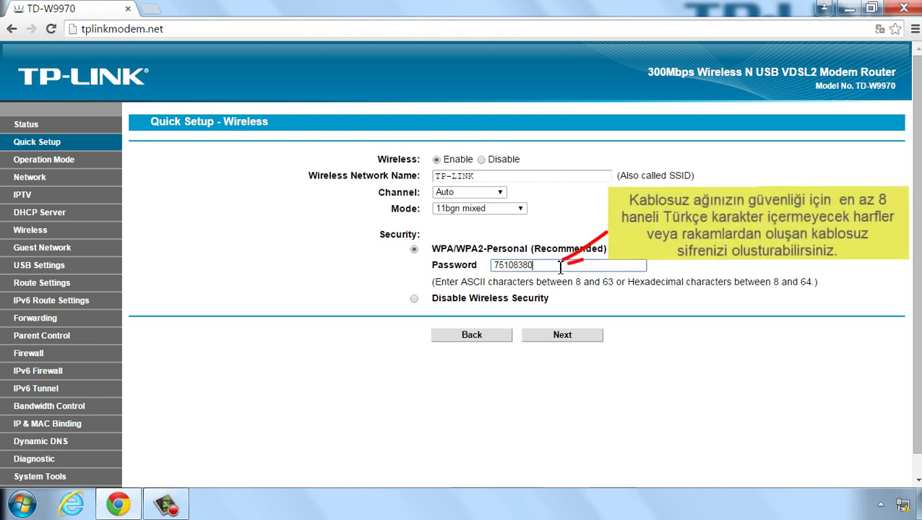
{"action": "left_click_drag", "start_coordinate": [560, 266], "coordinate": [490, 274]}
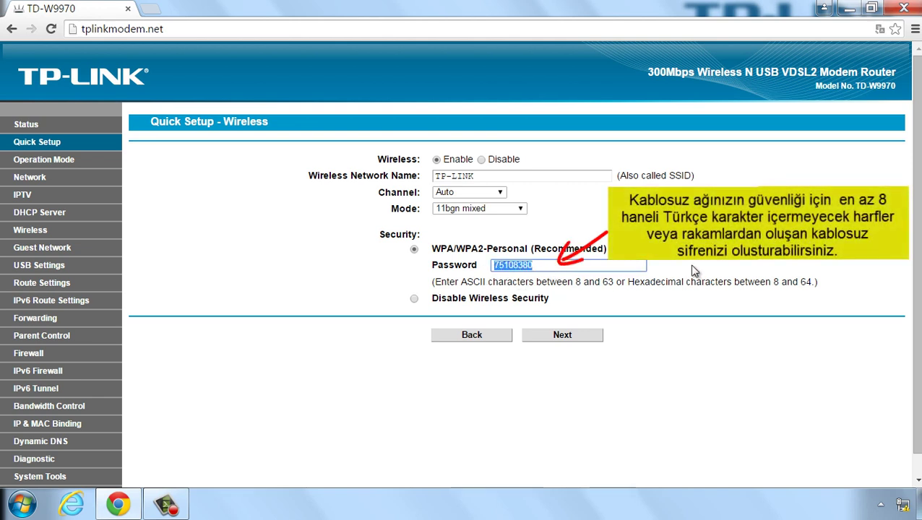
{"action": "type", "text": "12345678"}
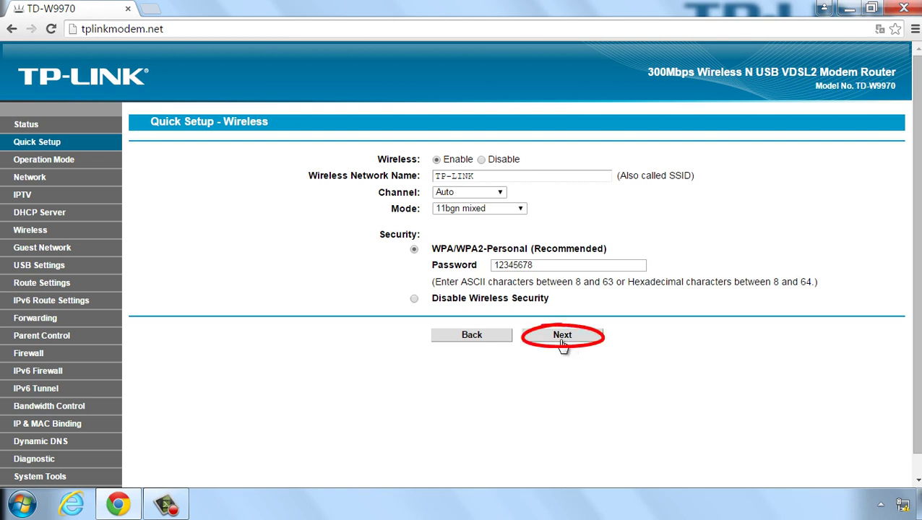
{"action": "left_click", "coordinate": [562, 337]}
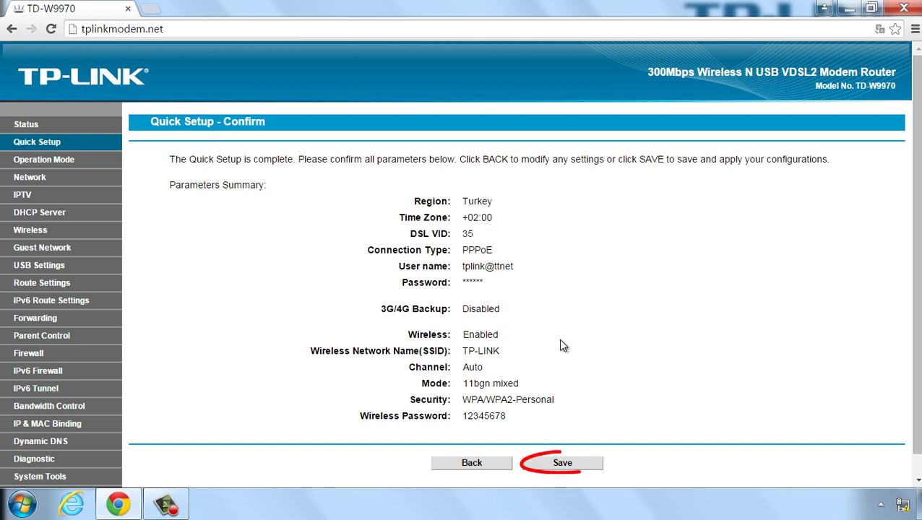
Step: Save the Quick Setup settings on the Confirm page and finish the wizard
{"action": "left_click", "coordinate": [562, 466]}
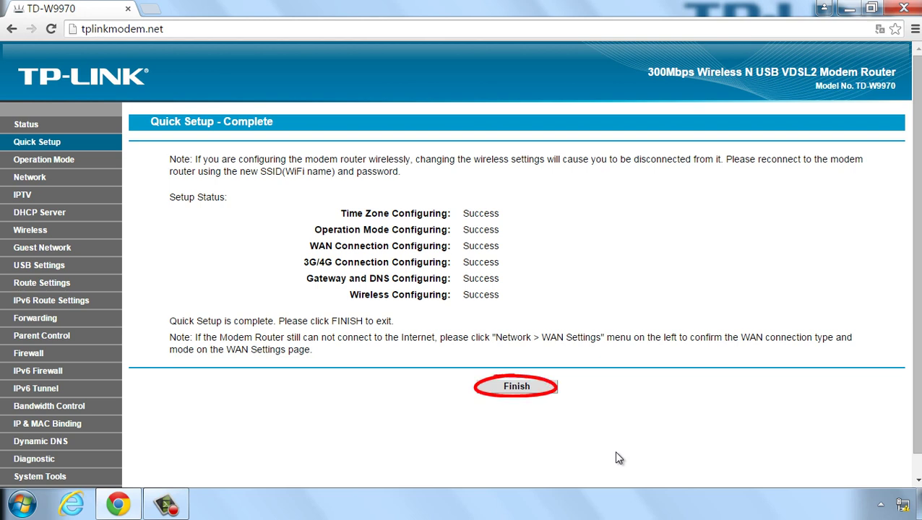
{"action": "left_click", "coordinate": [516, 391]}
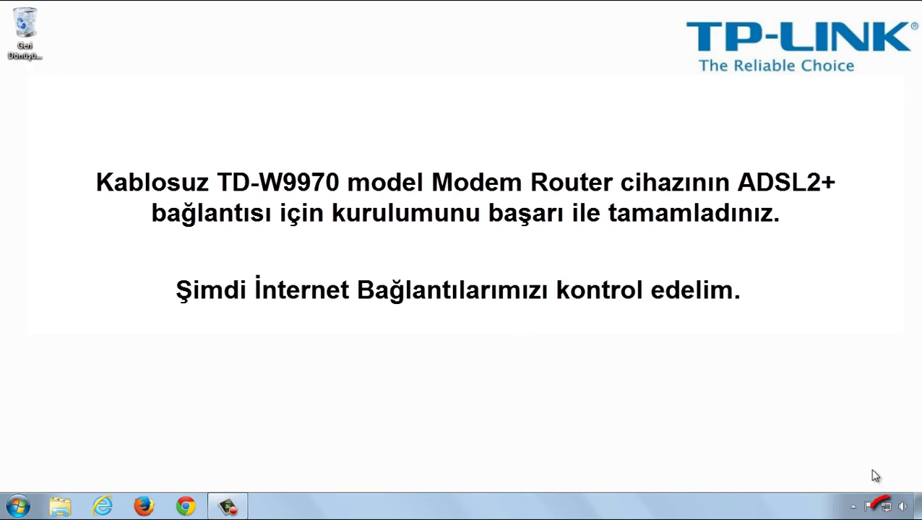
{"action": "mouse_move", "coordinate": [888, 513]}
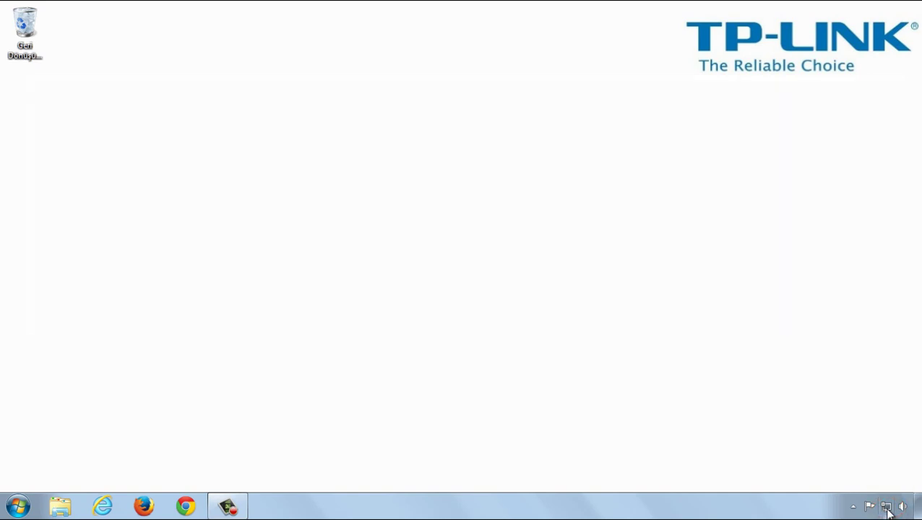
{"action": "right_click", "coordinate": [888, 511]}
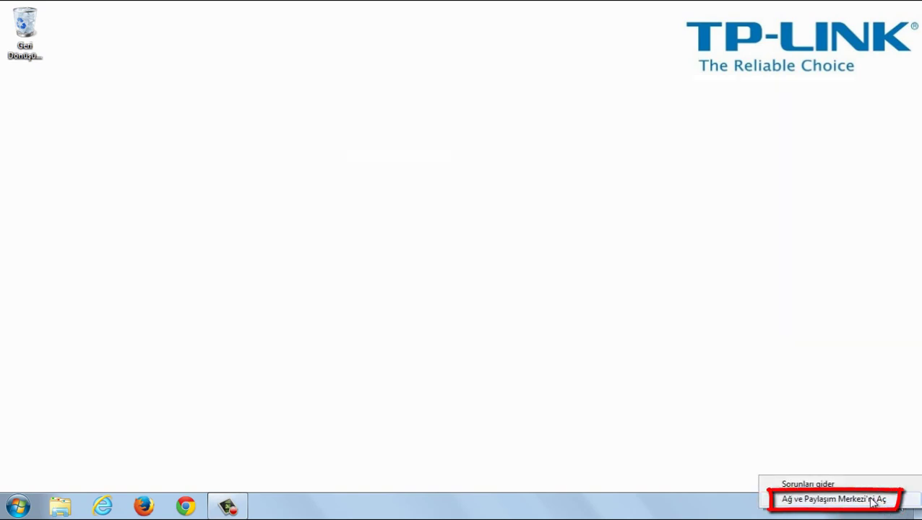
{"action": "left_click", "coordinate": [875, 500]}
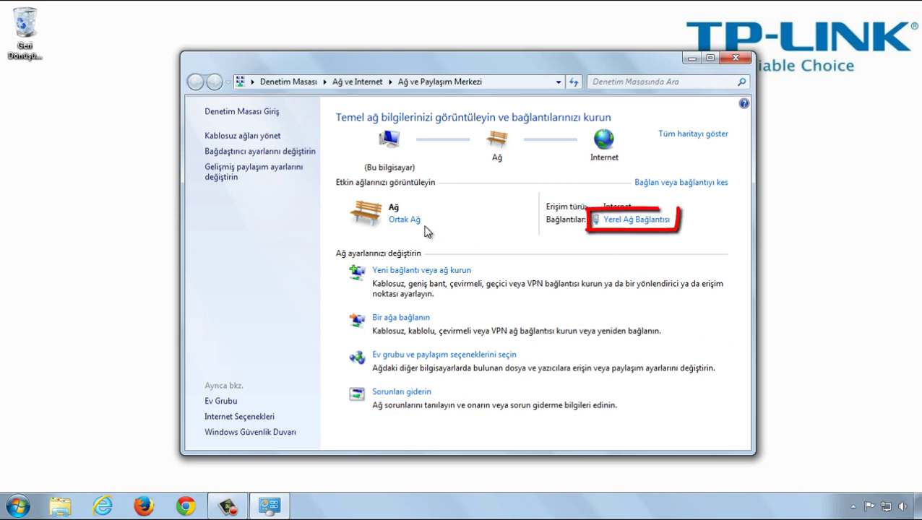
{"action": "left_click", "coordinate": [626, 223]}
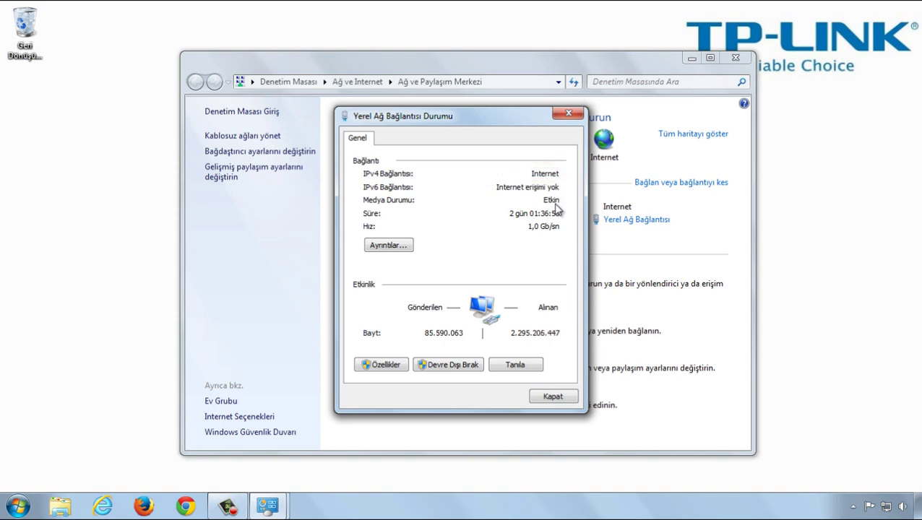
{"action": "left_click", "coordinate": [551, 398]}
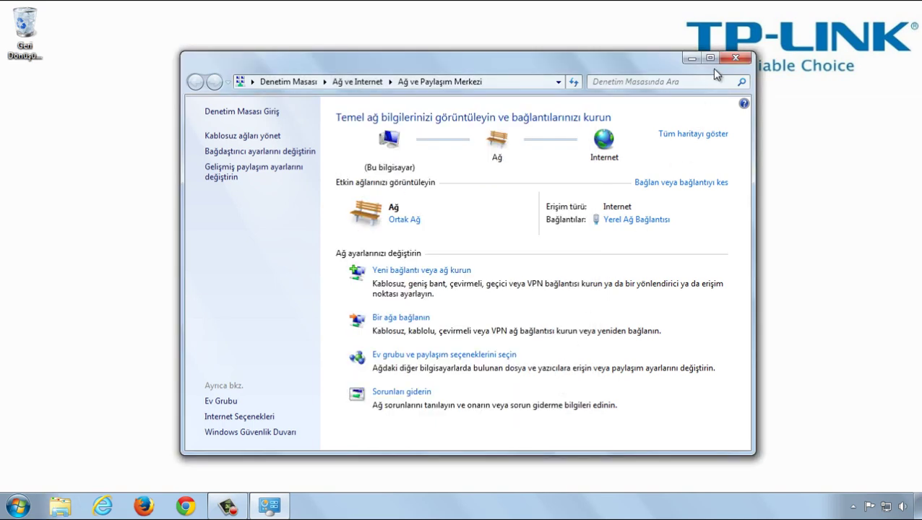
{"action": "left_click", "coordinate": [736, 57]}
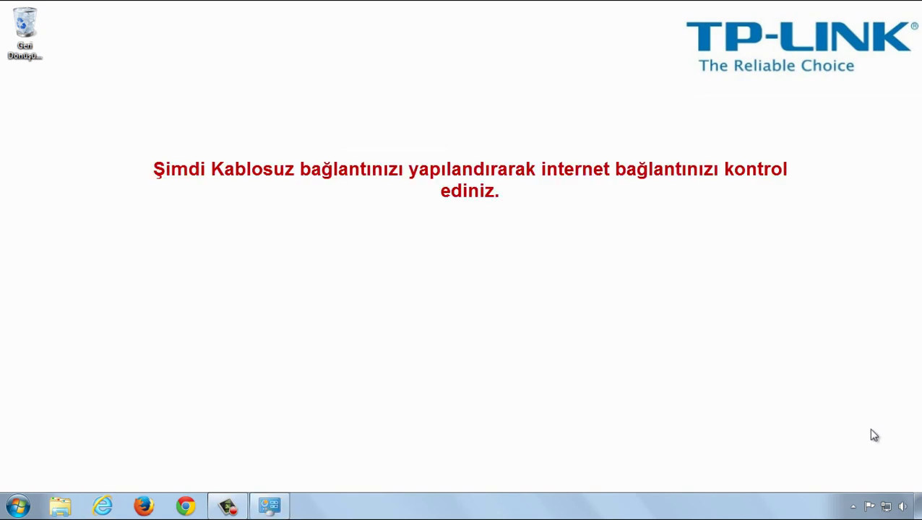
Step: Connect Windows 7 to the TP-LINK Wi-Fi network with its new security key
{"action": "left_click", "coordinate": [888, 510]}
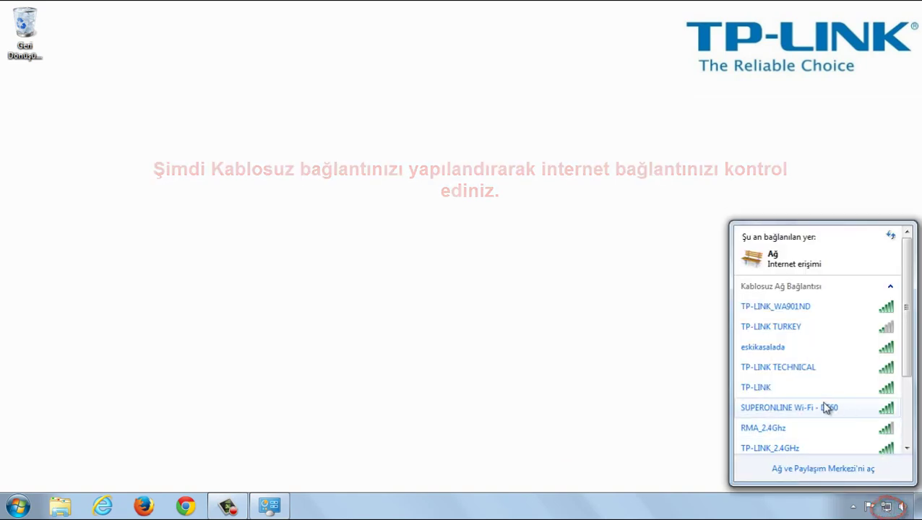
{"action": "left_click", "coordinate": [773, 392]}
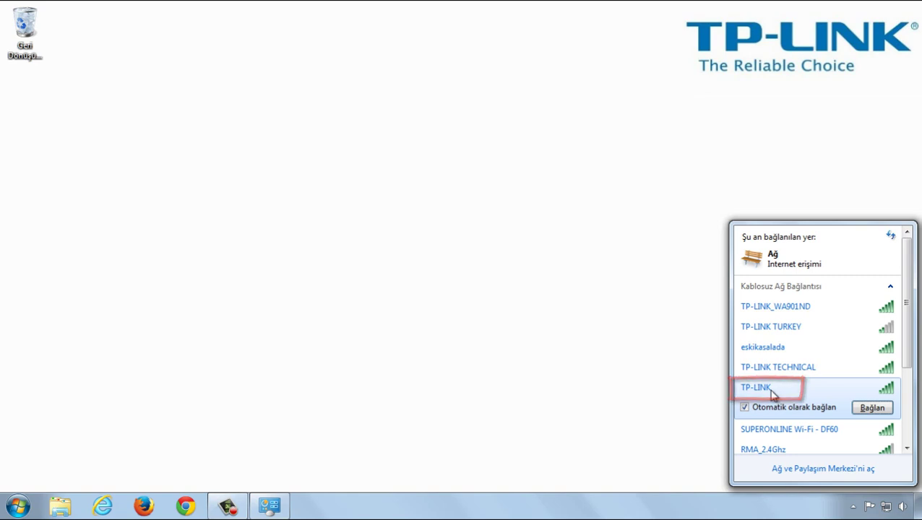
{"action": "left_click", "coordinate": [873, 409]}
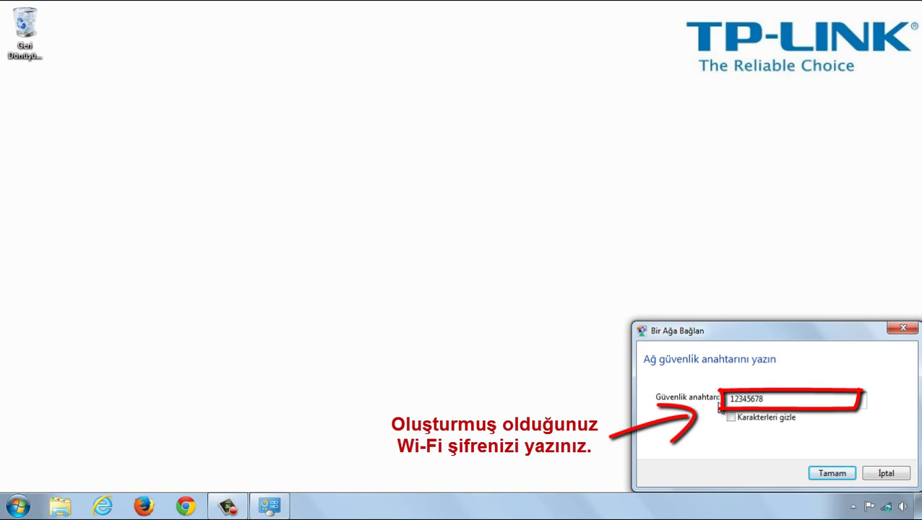
{"action": "left_click", "coordinate": [835, 474]}
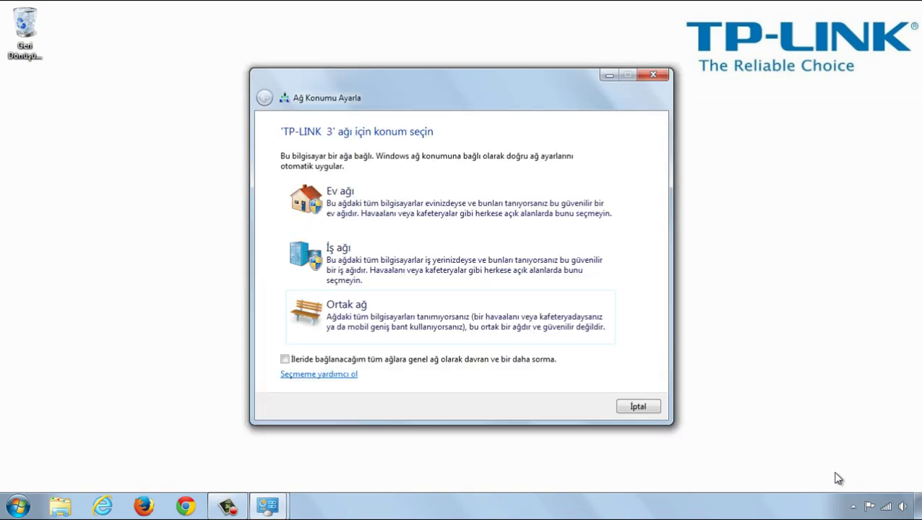
{"action": "left_click", "coordinate": [653, 76]}
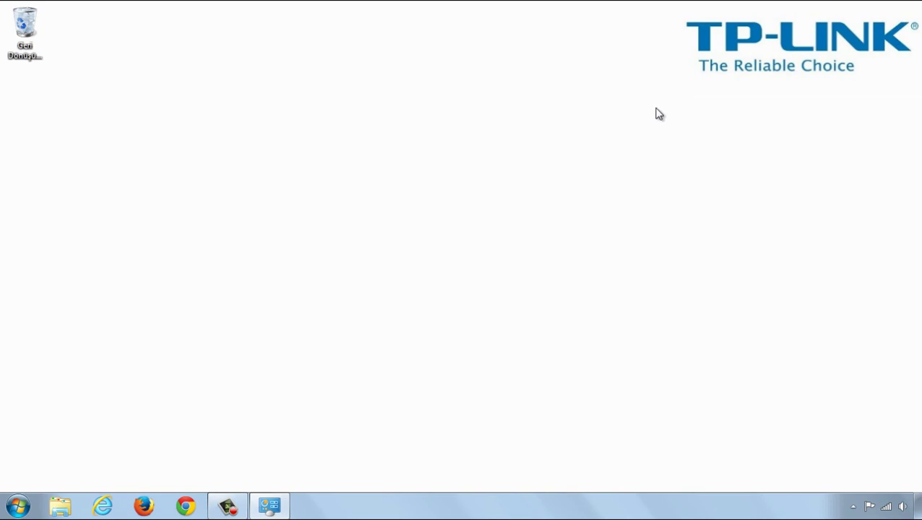
Step: Confirm TP-LINK shows as connected in the network list, then launch Internet Explorer
{"action": "left_click", "coordinate": [886, 507]}
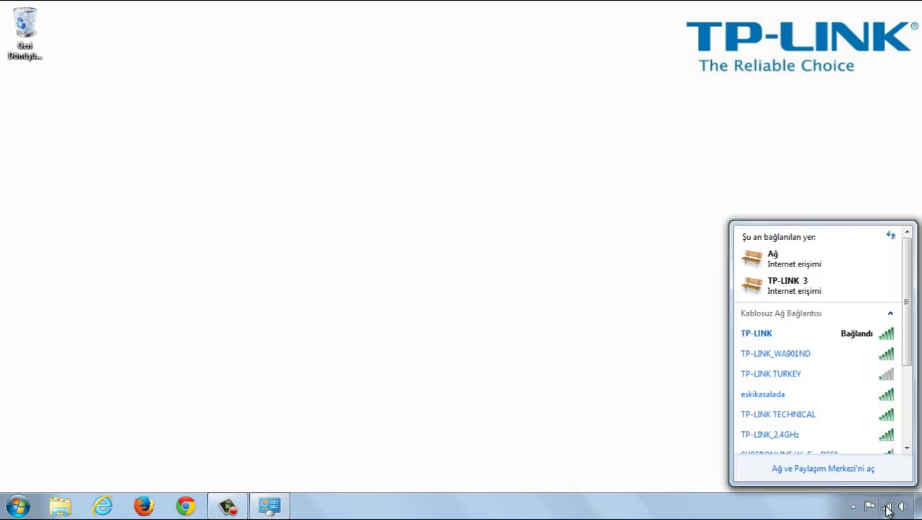
{"action": "left_click", "coordinate": [802, 335]}
{"action": "left_click", "coordinate": [741, 76]}
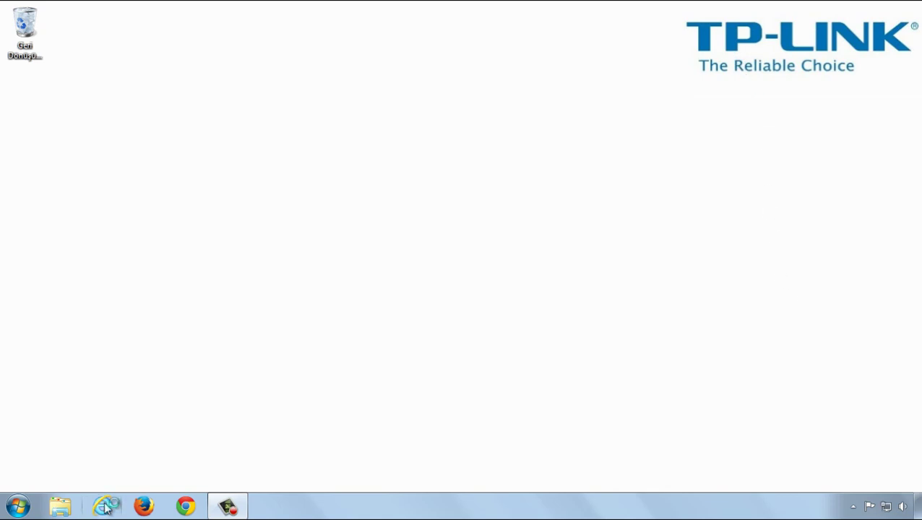
{"action": "left_click", "coordinate": [102, 506]}
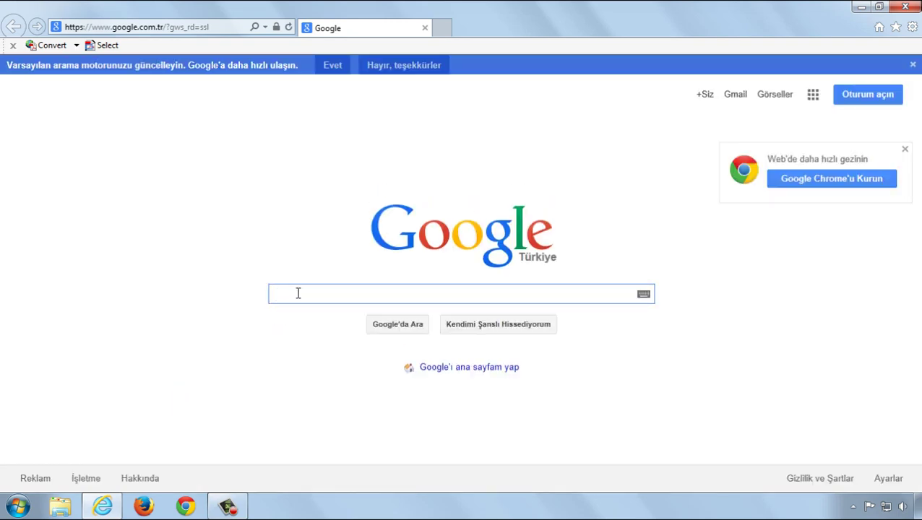
Step: Google 'tp-link' and open the top result, 'TP-LINK Türkiye'ye Hoş Geldiniz'
{"action": "type", "text": "tp"}
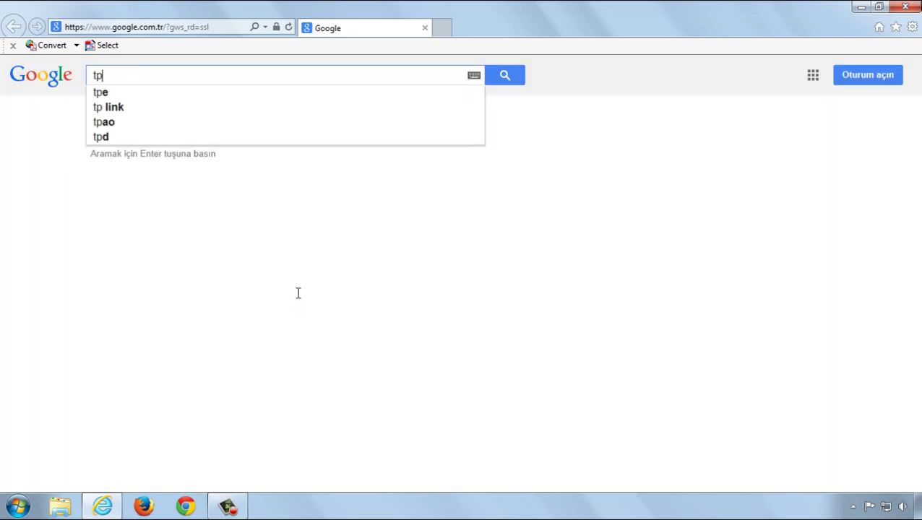
{"action": "type", "text": "-link"}
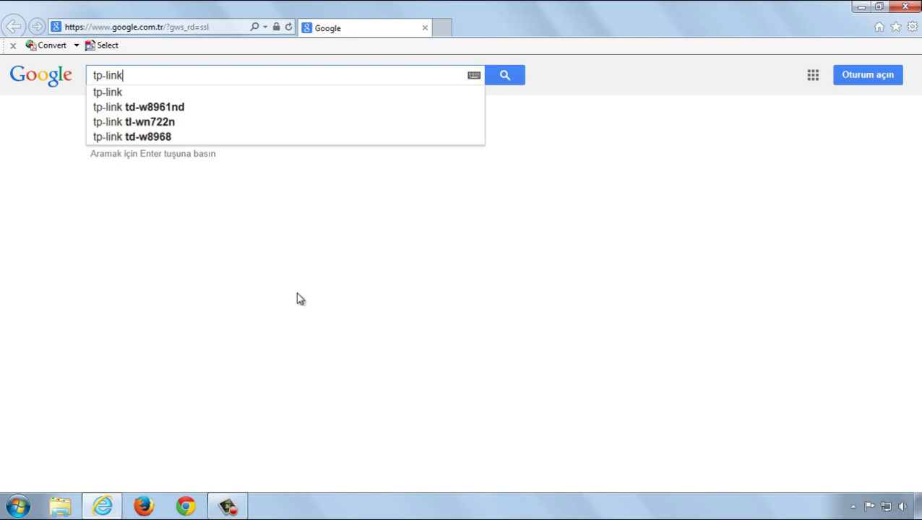
{"action": "key", "text": "Return"}
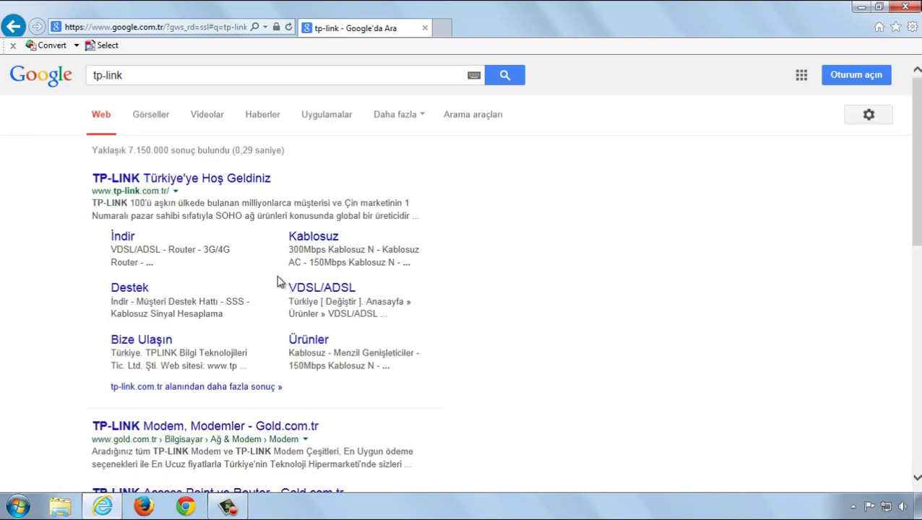
{"action": "left_click", "coordinate": [151, 181]}
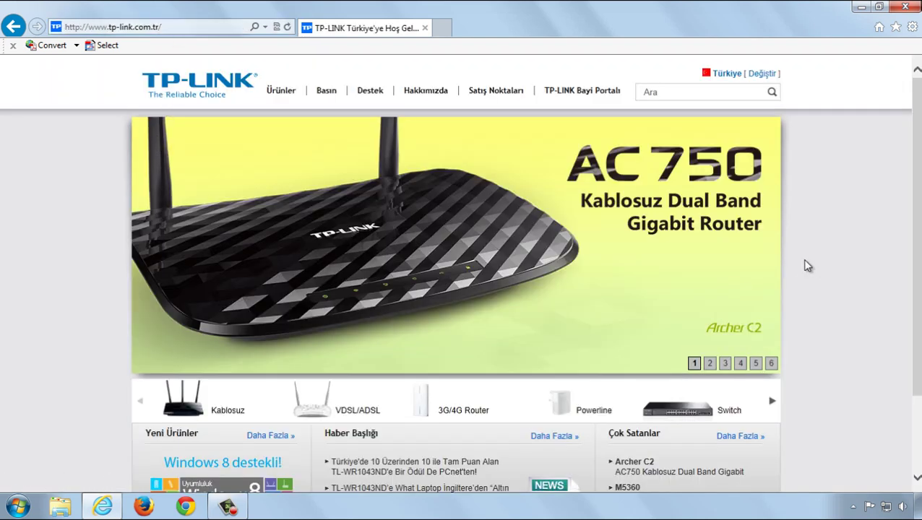
Step: Browse the Ürünler > VDSL/ADSL category, scrolling past models like the TD-W9980 and TD-W8970
{"action": "mouse_move", "coordinate": [299, 97]}
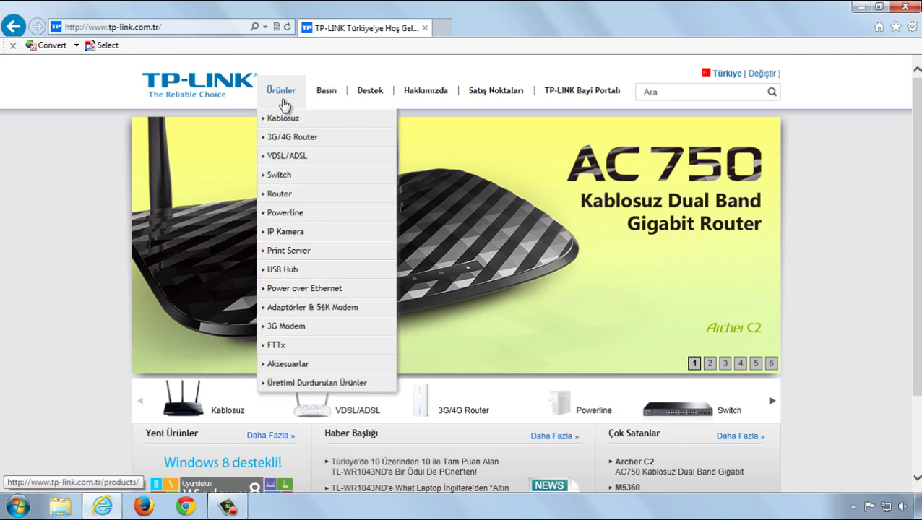
{"action": "left_click", "coordinate": [288, 159]}
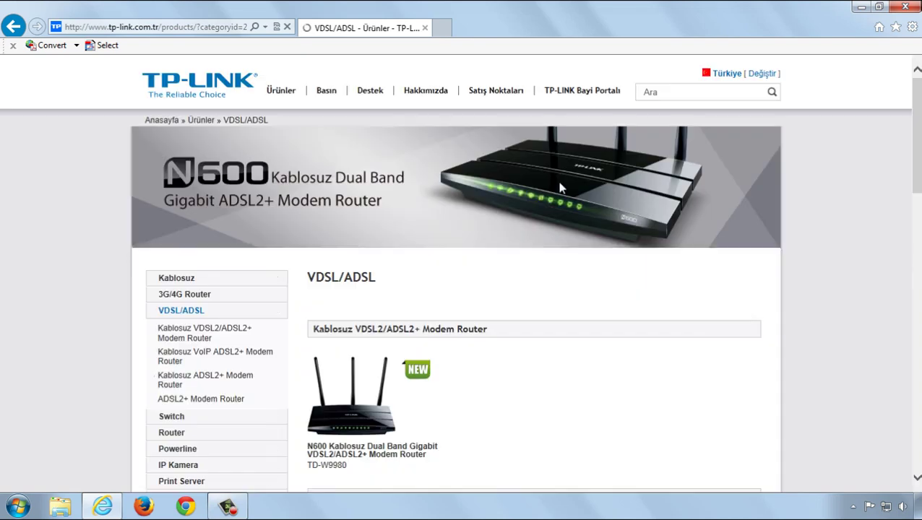
{"action": "scroll", "coordinate": [587, 230], "scroll_direction": "down", "scroll_amount": 2}
{"action": "scroll", "coordinate": [599, 243], "scroll_direction": "down", "scroll_amount": 6}
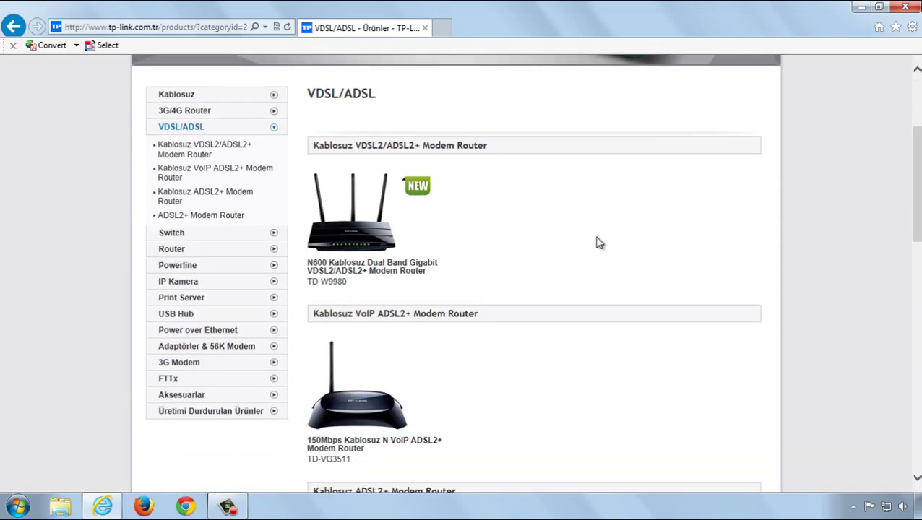
{"action": "scroll", "coordinate": [599, 242], "scroll_direction": "down", "scroll_amount": 5}
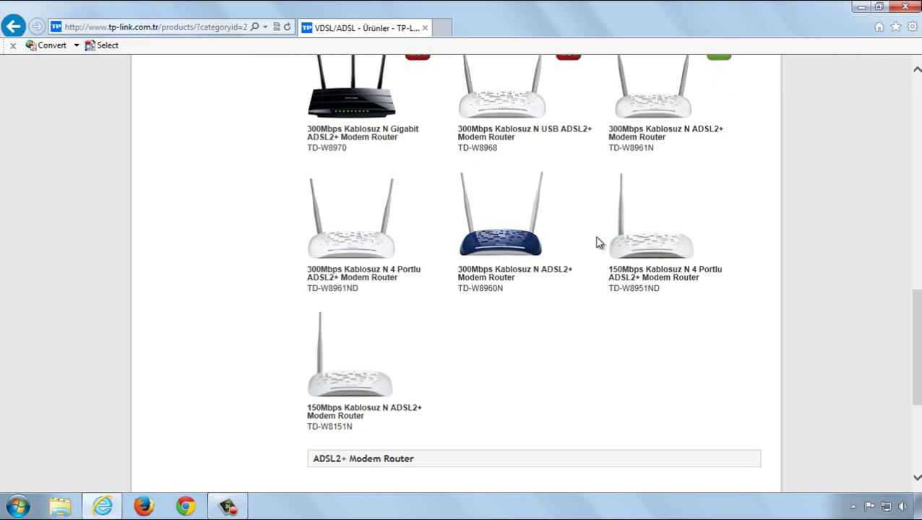
{"action": "scroll", "coordinate": [599, 242], "scroll_direction": "down", "scroll_amount": 3}
{"action": "scroll", "coordinate": [599, 243], "scroll_direction": "up", "scroll_amount": 3}
{"action": "scroll", "coordinate": [599, 243], "scroll_direction": "up", "scroll_amount": 7}
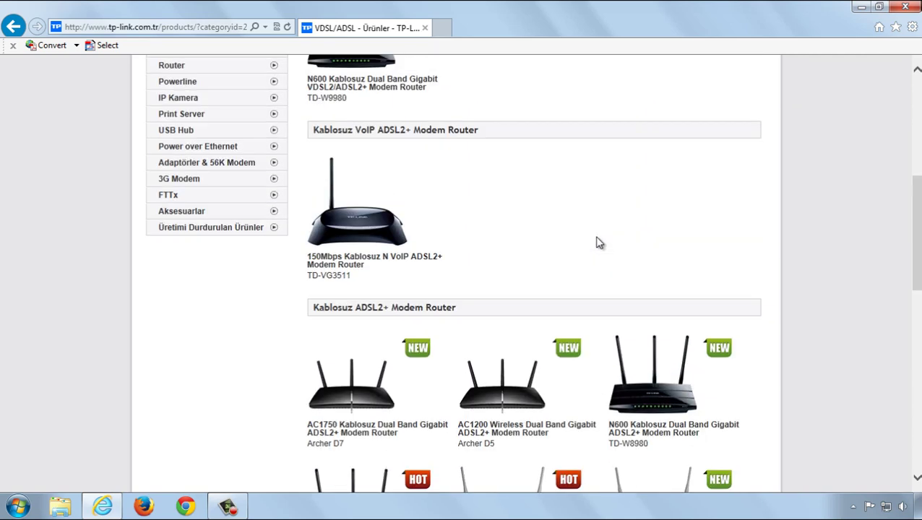
{"action": "scroll", "coordinate": [599, 243], "scroll_direction": "up", "scroll_amount": 2}
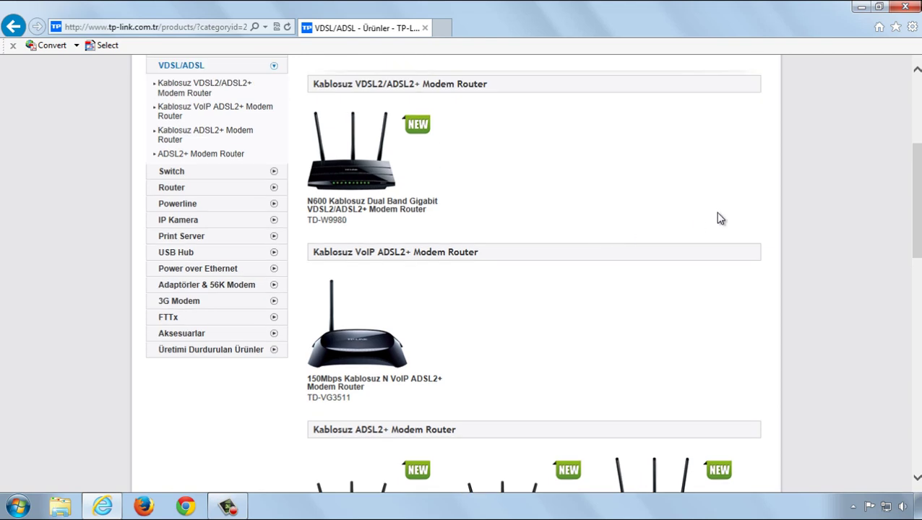